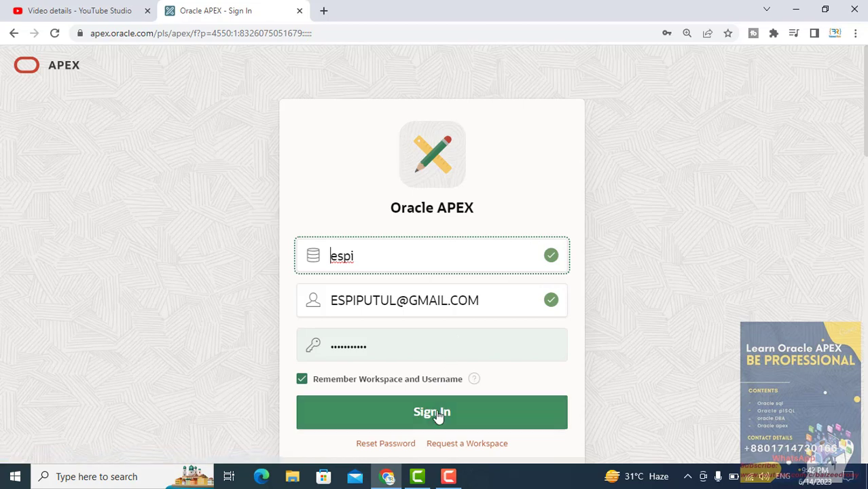
# Sign in to the Oracle APEX workspace with the filled-in credentials and run Sales Application Ziko from App Builder
pyautogui.click(436, 413)
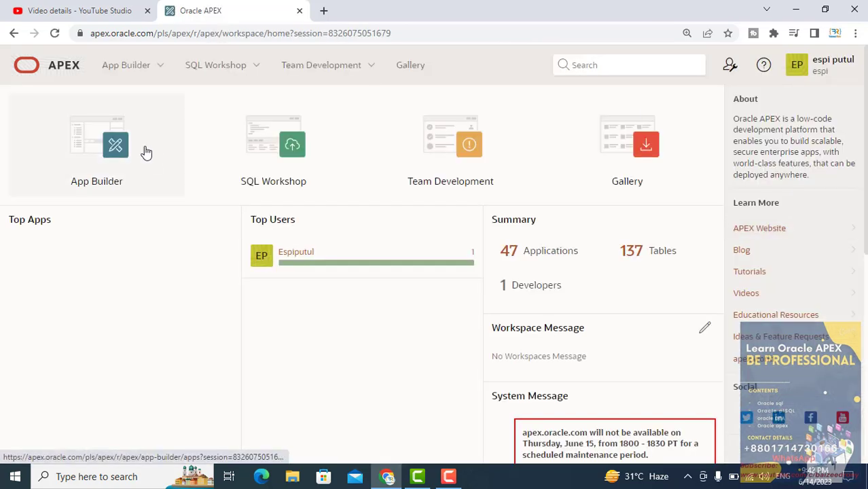
pyautogui.click(144, 149)
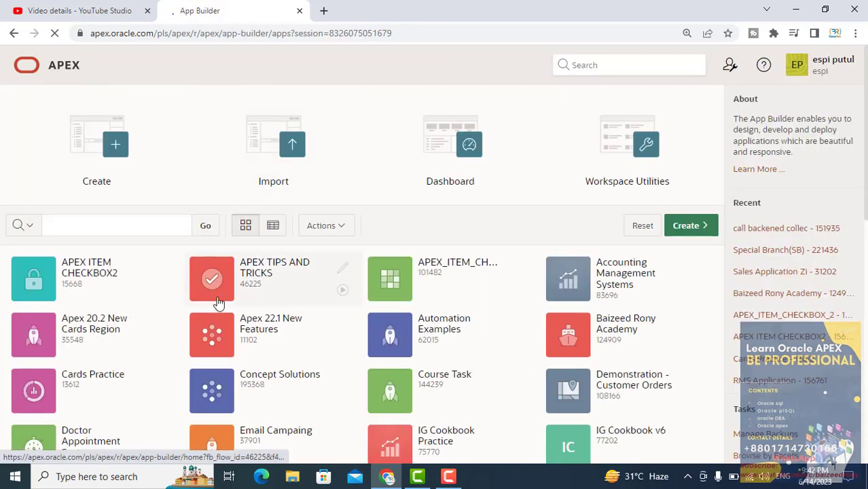
pyautogui.scroll(-3, 165, 281)
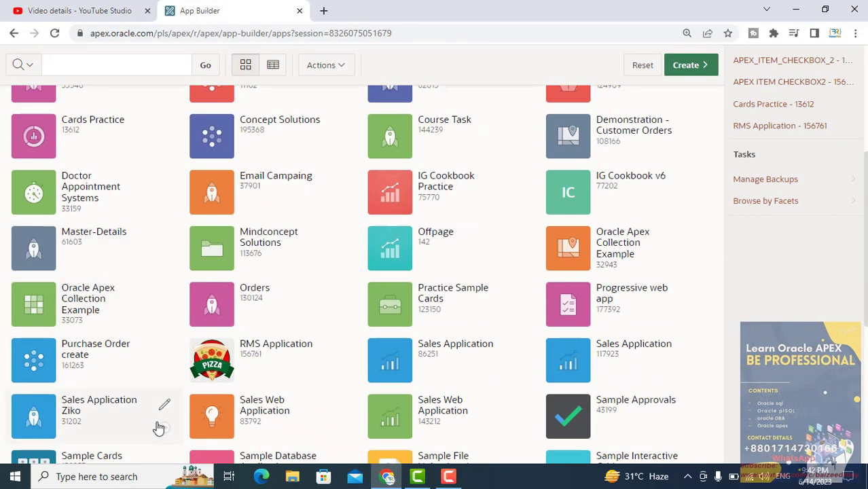
pyautogui.click(165, 427)
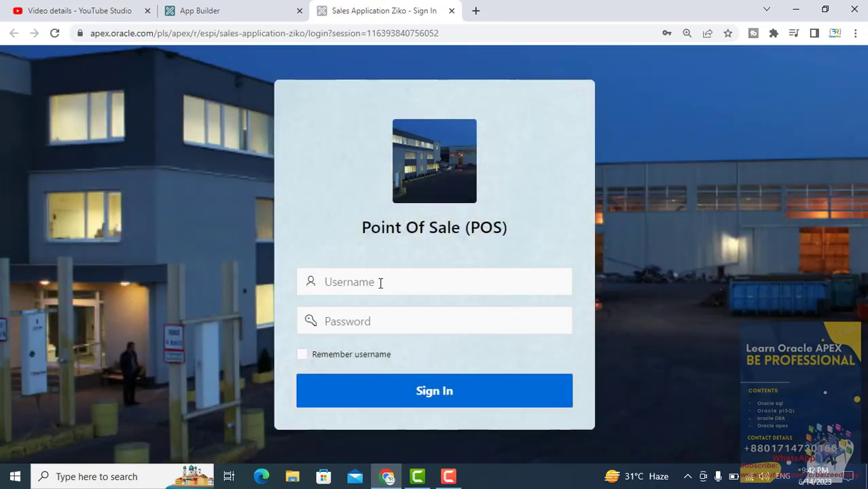
# Sign in to the Point Of Sale application with the saved username and account password
pyautogui.click(381, 286)
pyautogui.click(608, 311)
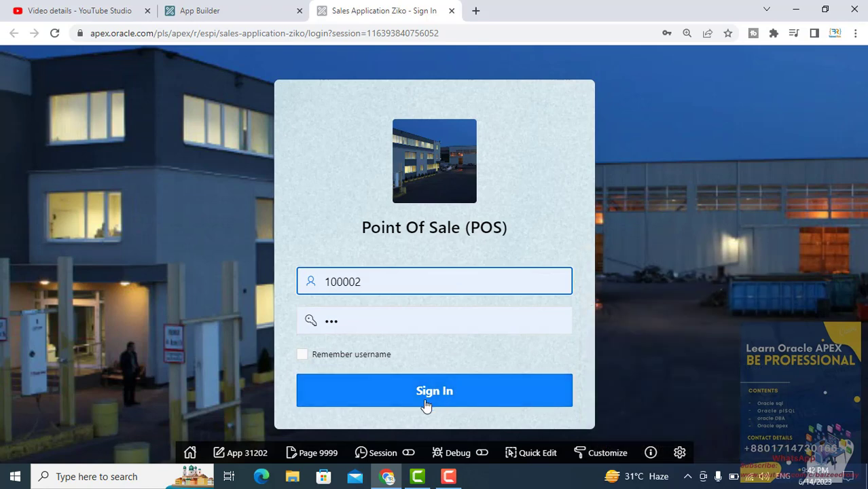
pyautogui.click(425, 399)
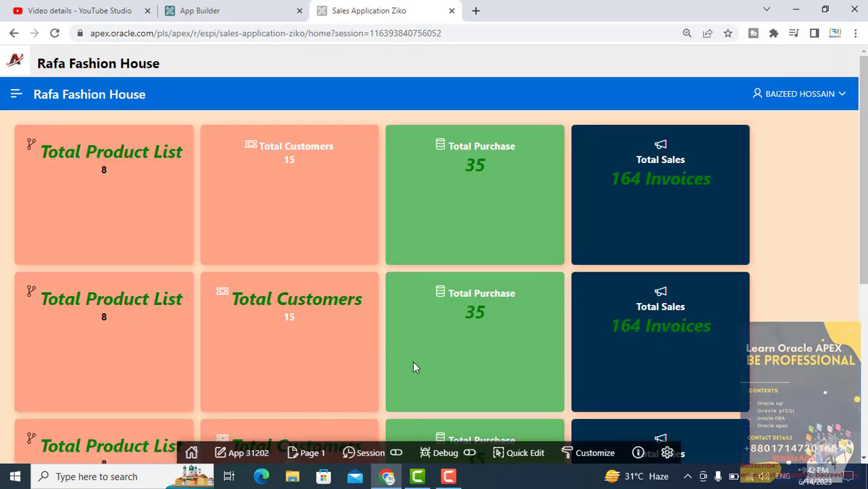
# Create a new customer from Customers Details, entering only the customer's full name, and close the entry form
pyautogui.click(16, 97)
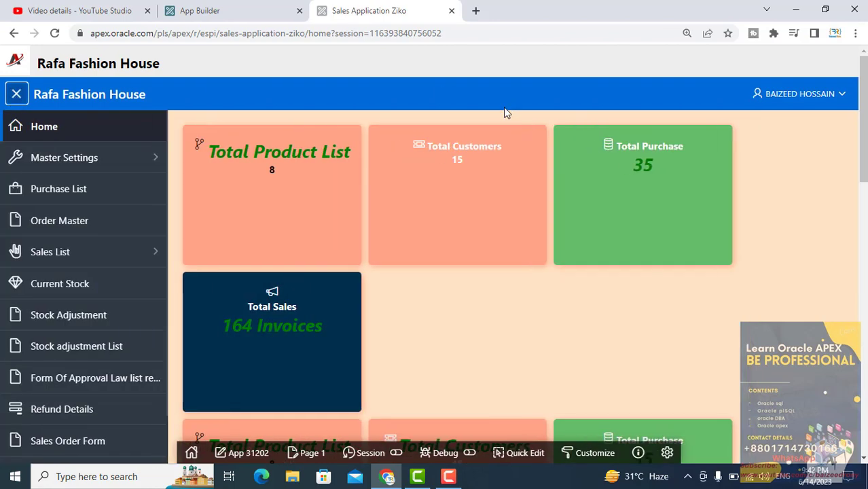
pyautogui.click(156, 164)
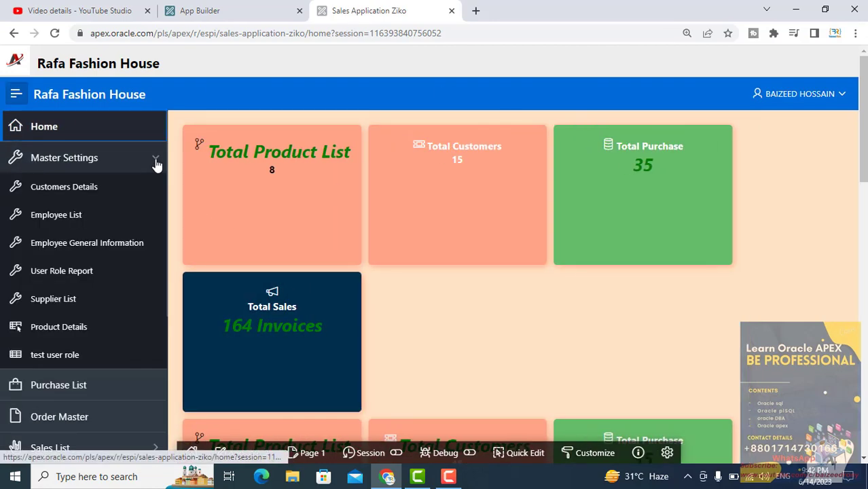
pyautogui.click(67, 197)
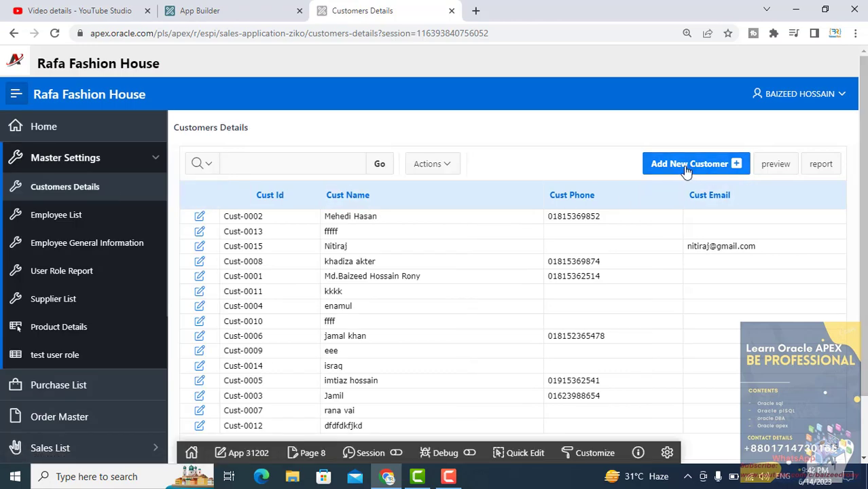
pyautogui.click(687, 165)
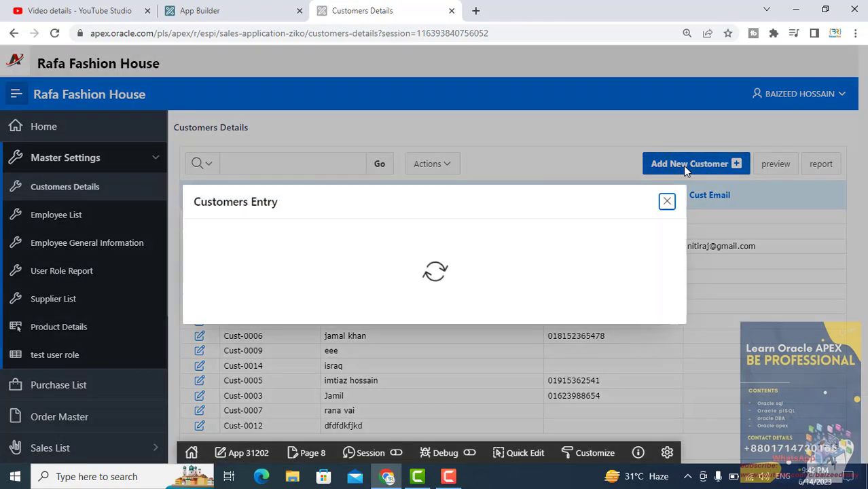
pyautogui.click(368, 227)
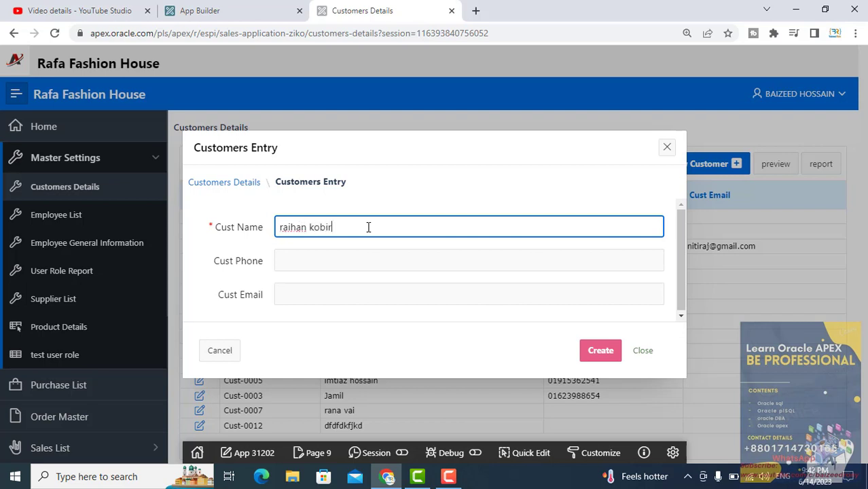
pyautogui.click(594, 352)
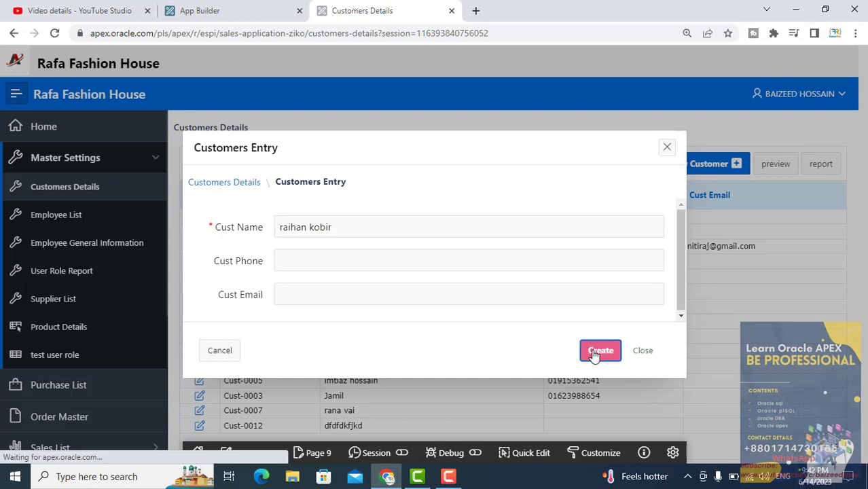
pyautogui.click(642, 350)
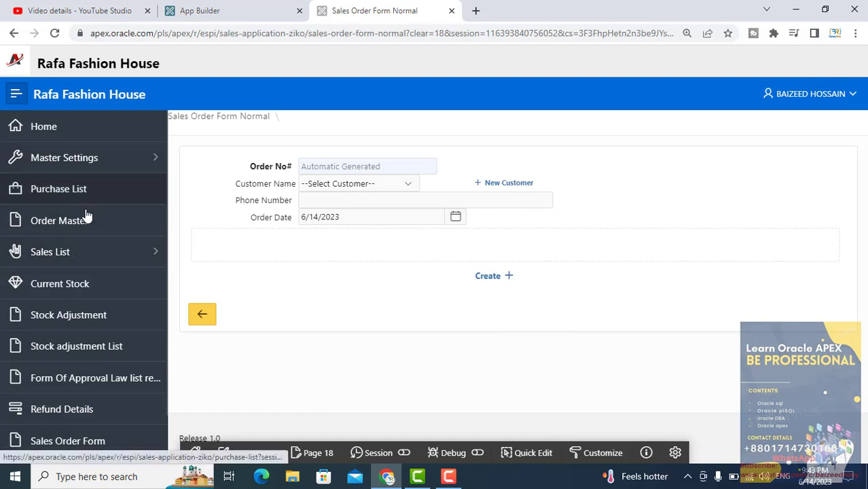
# Check the stock quantity of the Mouse item in Current Stock
pyautogui.click(67, 296)
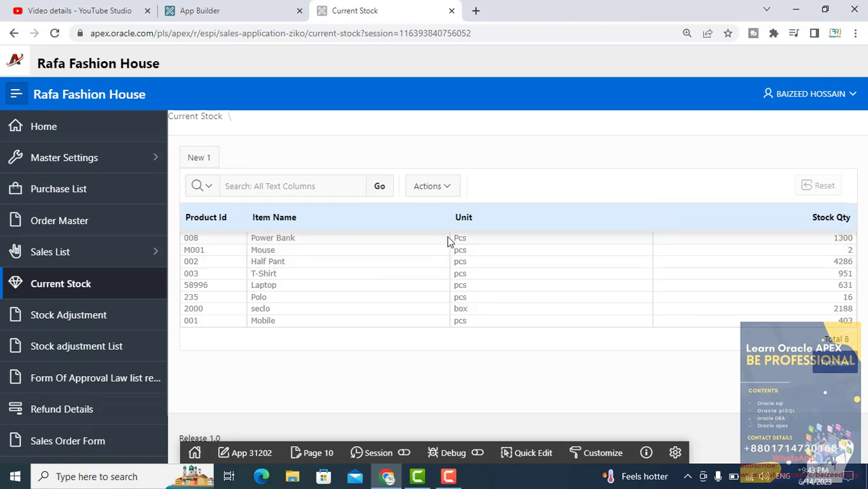
pyautogui.click(852, 249)
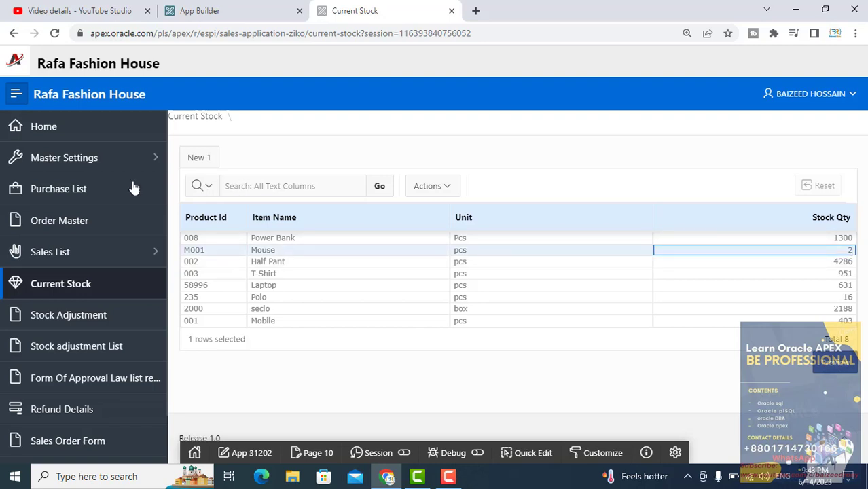
# Create a new purchase from the Purchase List with an invoice number, product type Technology and supplier popular
pyautogui.click(72, 188)
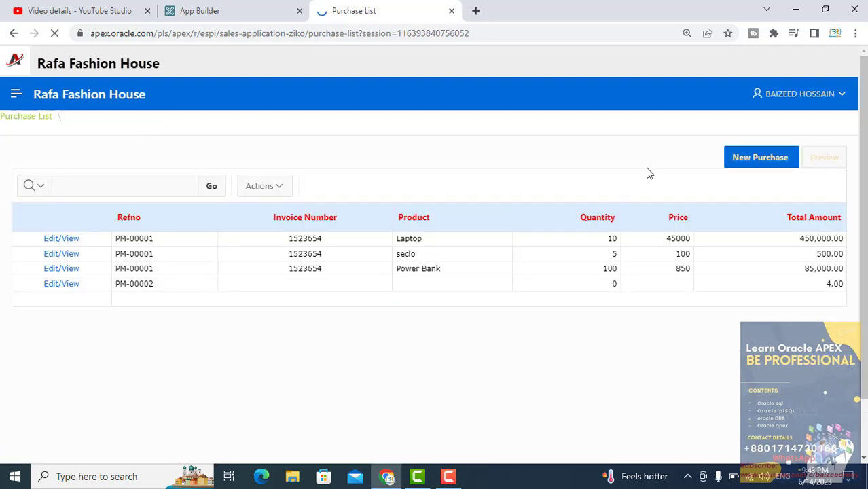
pyautogui.click(772, 159)
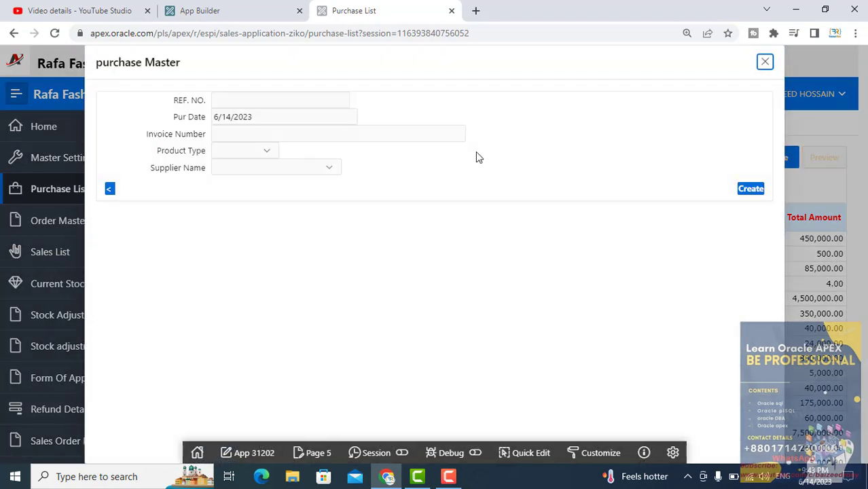
pyautogui.click(286, 132)
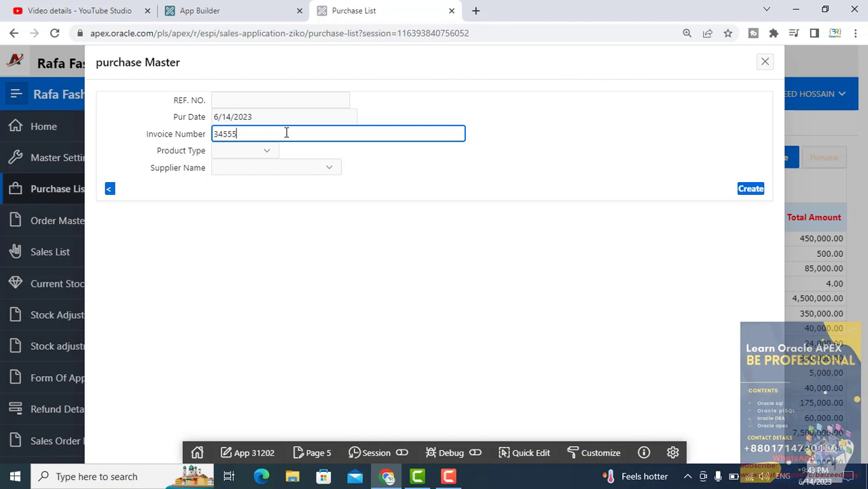
pyautogui.click(270, 152)
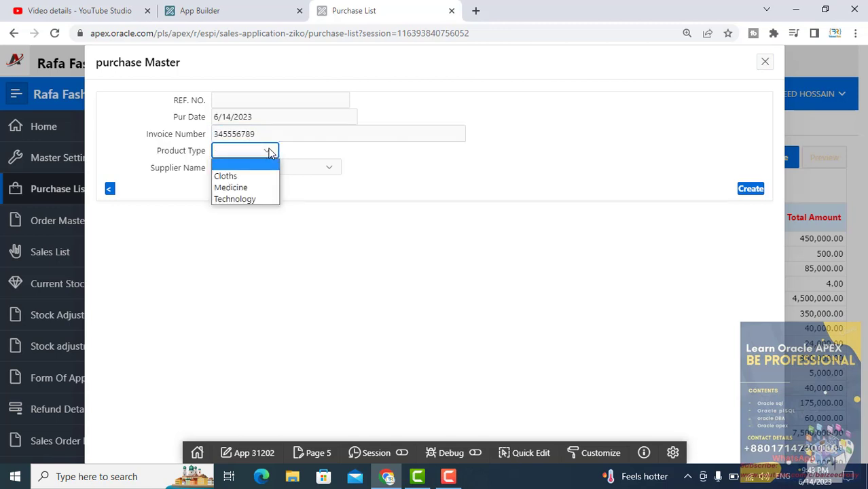
pyautogui.click(245, 199)
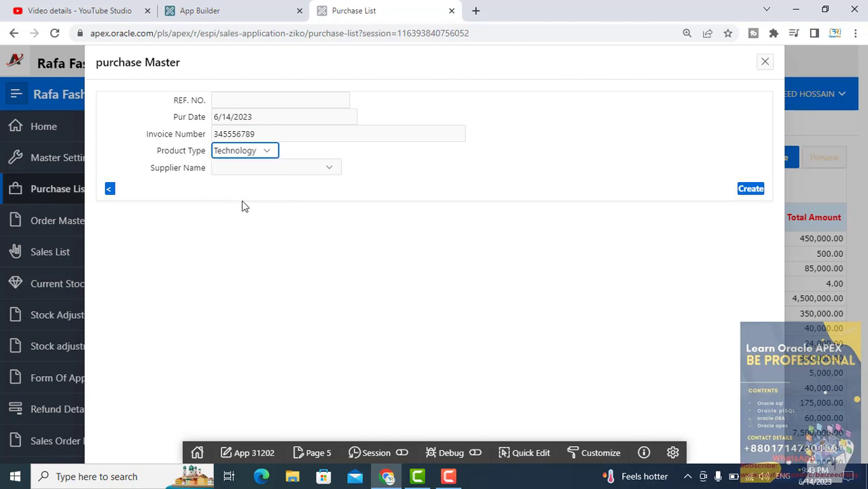
pyautogui.click(312, 169)
pyautogui.click(284, 194)
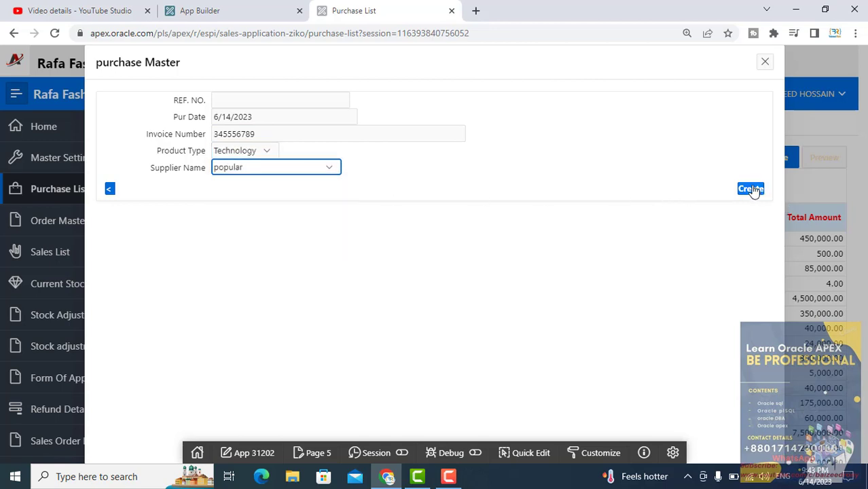
pyautogui.click(751, 189)
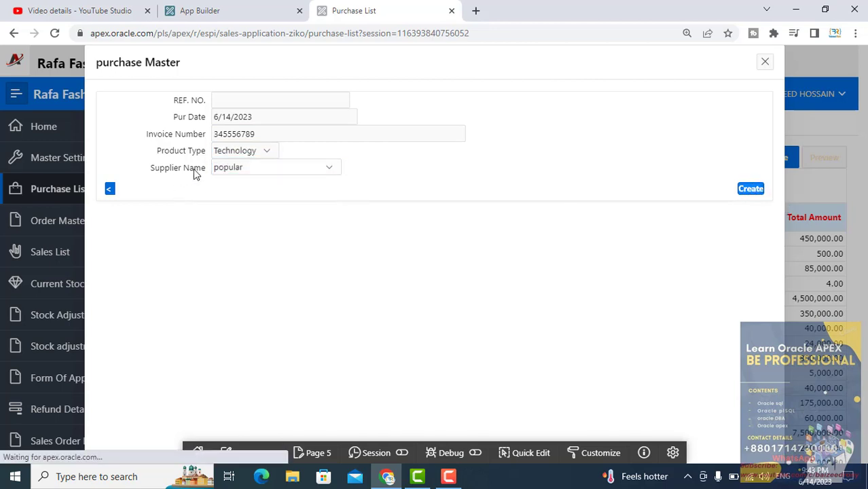
# Duplicate the purchase page in a second browser tab and check the Laptop's stock quantity there in Current Stock
pyautogui.click(202, 239)
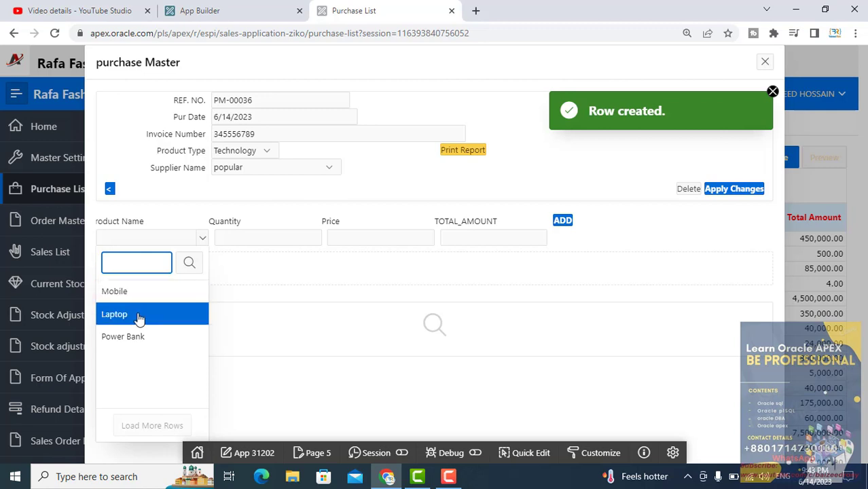
pyautogui.rightClick(364, 18)
pyautogui.click(388, 108)
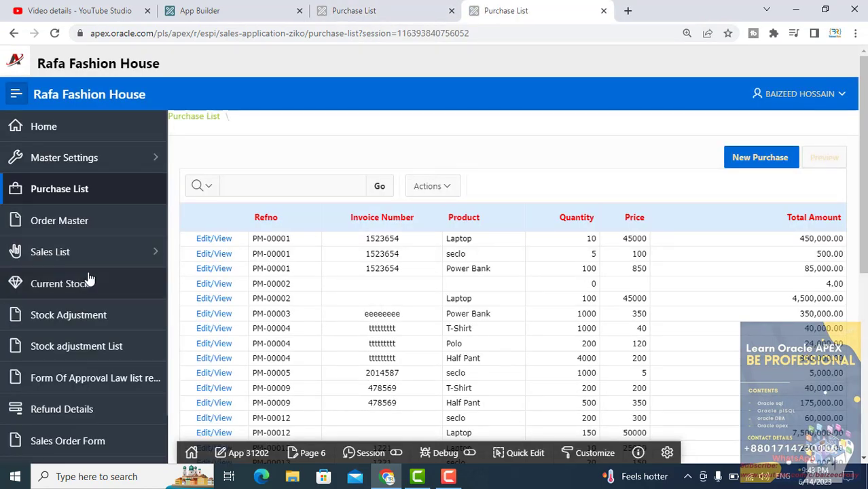
pyautogui.click(86, 283)
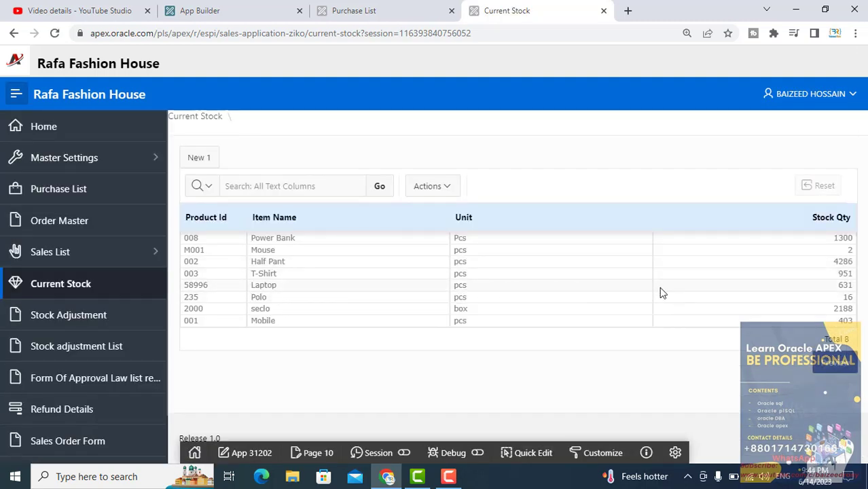
pyautogui.click(845, 286)
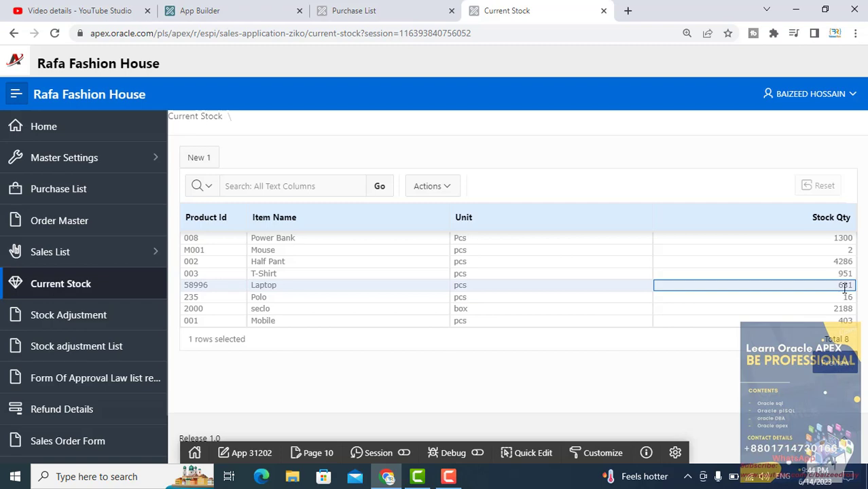
# Back in the purchase form, add a Laptop line with quantity 9 and price 50000, and close the form
pyautogui.click(357, 10)
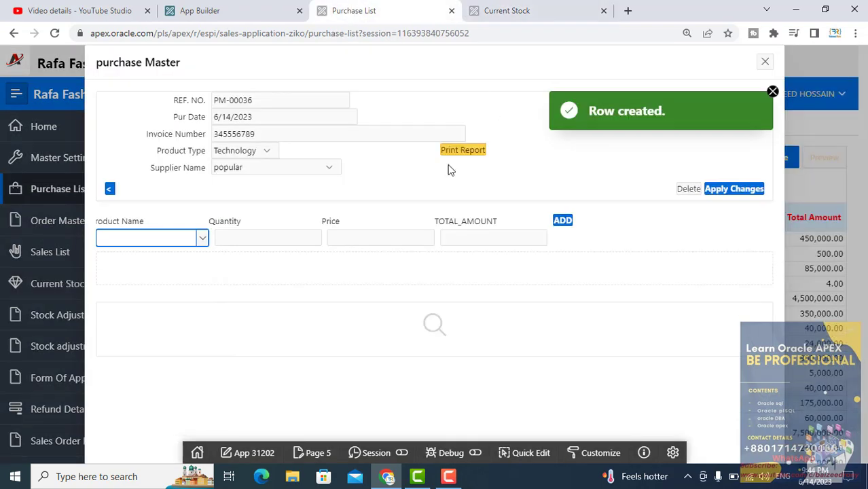
pyautogui.click(201, 241)
pyautogui.click(127, 314)
pyautogui.click(254, 237)
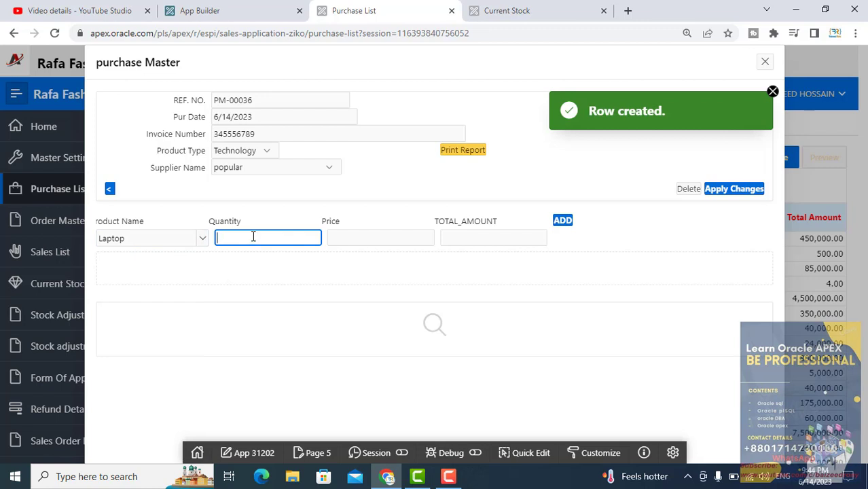
pyautogui.click(422, 241)
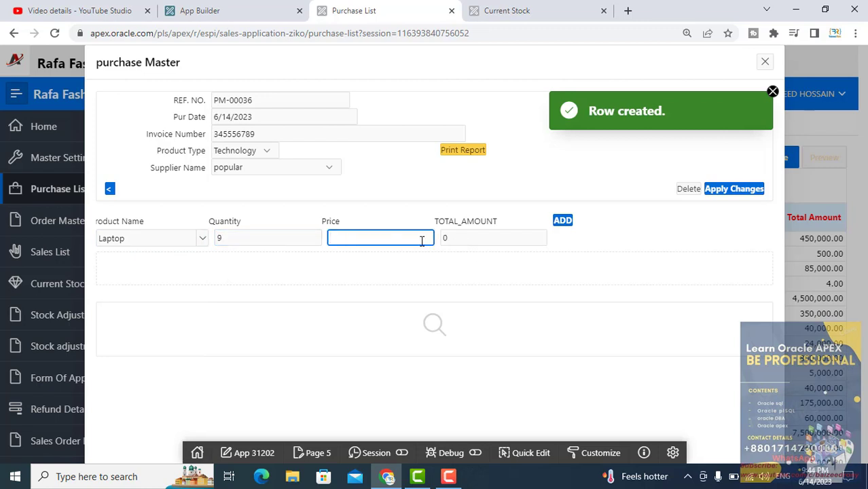
pyautogui.write('50000')
pyautogui.click(568, 226)
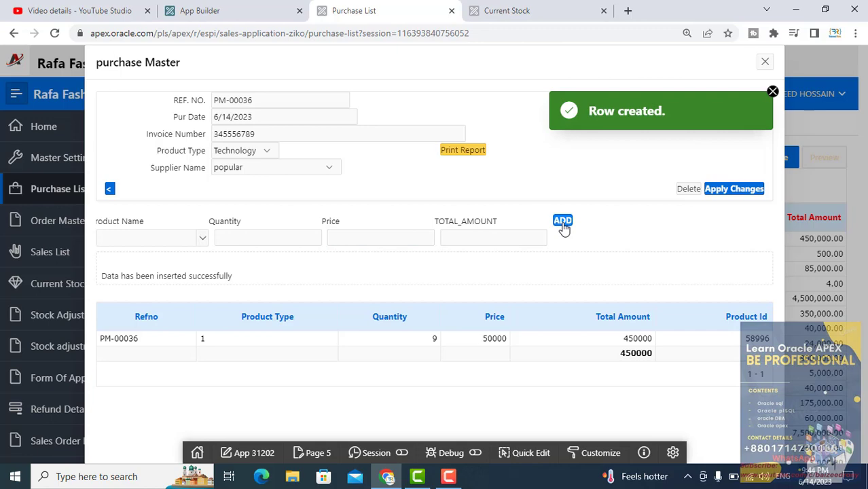
pyautogui.click(765, 62)
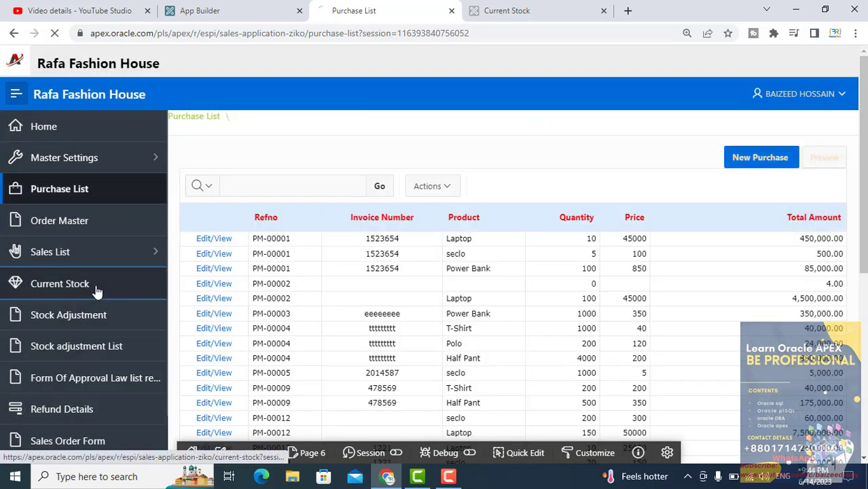
# Open Current Stock in the purchase tab and compare the Laptop's stock quantity after the purchase
pyautogui.click(126, 285)
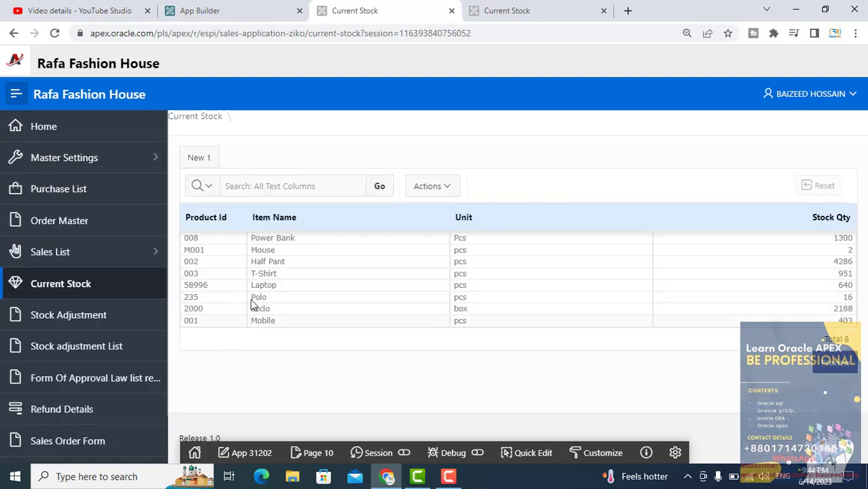
pyautogui.click(514, 289)
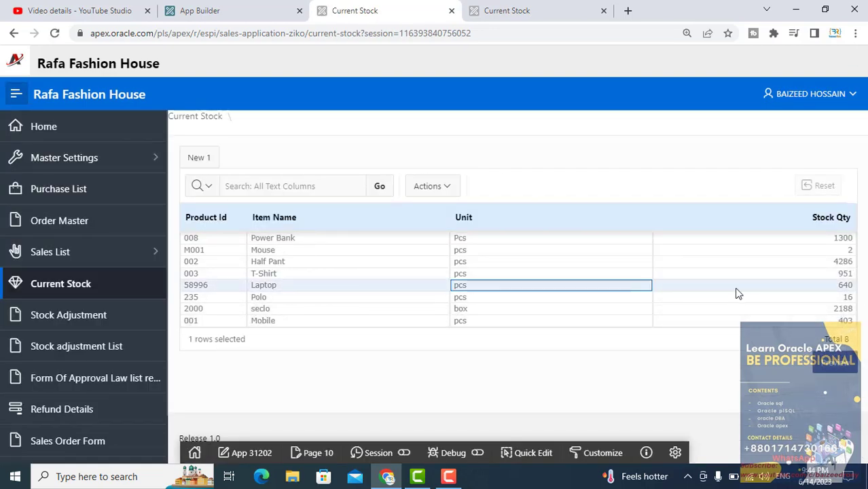
pyautogui.click(834, 289)
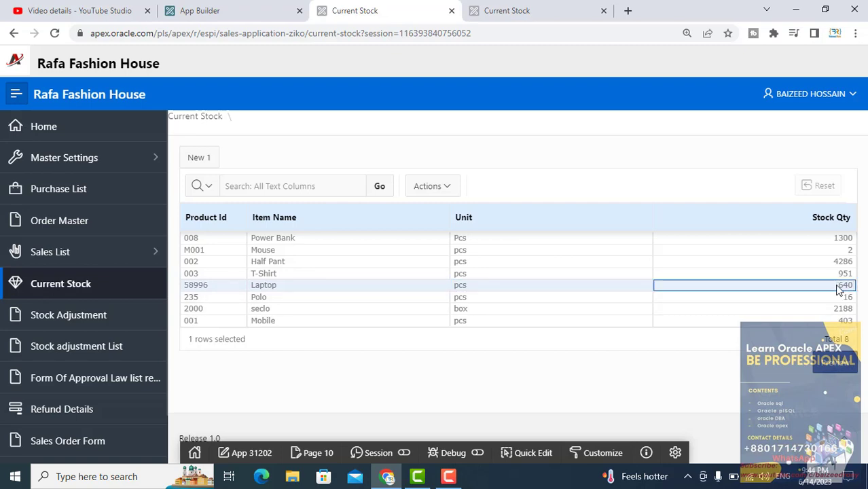
# Create a new sales order from the Sales List with an existing customer selected and the customer's phone number entered
pyautogui.click(88, 262)
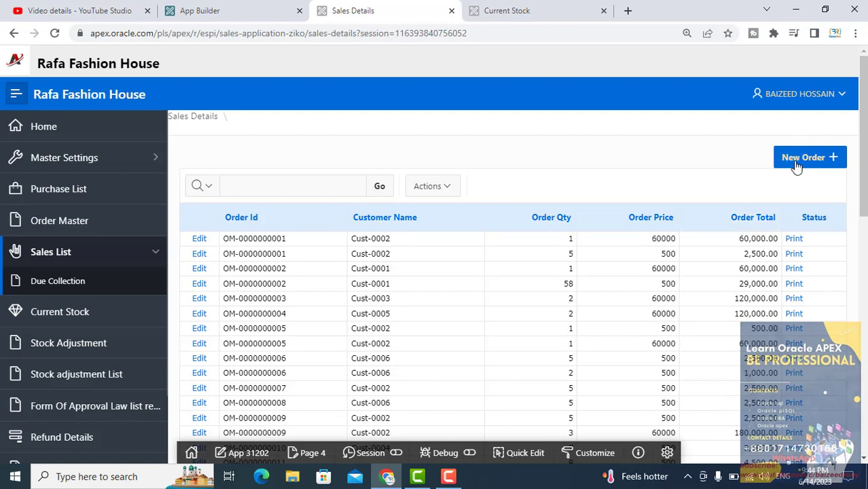
pyautogui.click(801, 163)
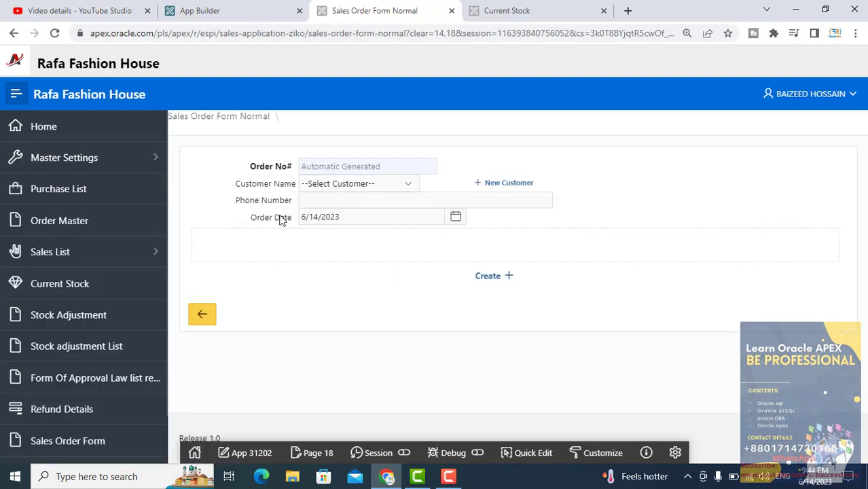
pyautogui.click(330, 184)
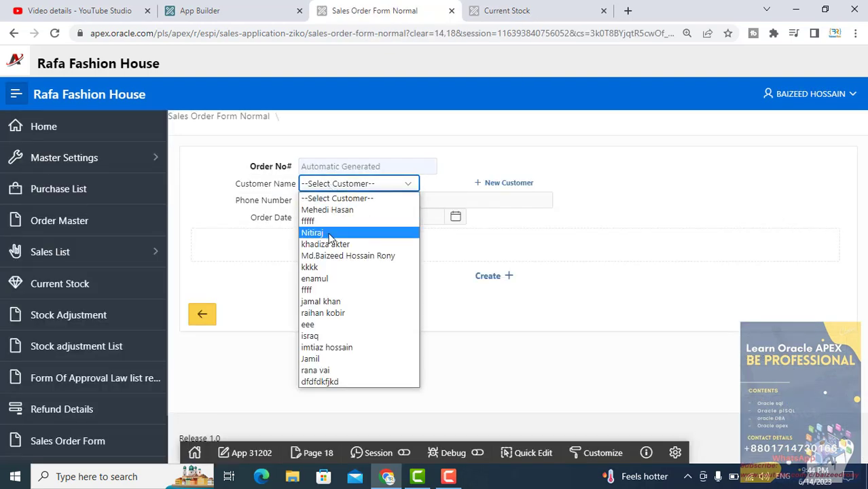
pyautogui.press('r')
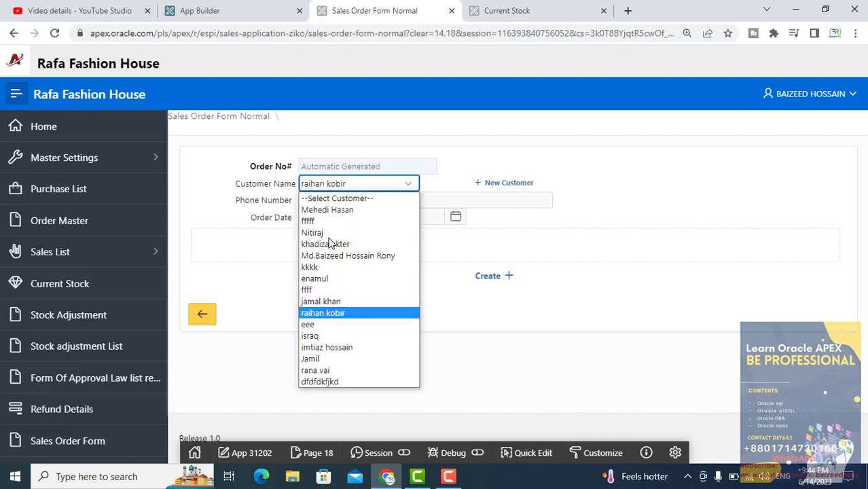
pyautogui.click(331, 313)
pyautogui.click(354, 207)
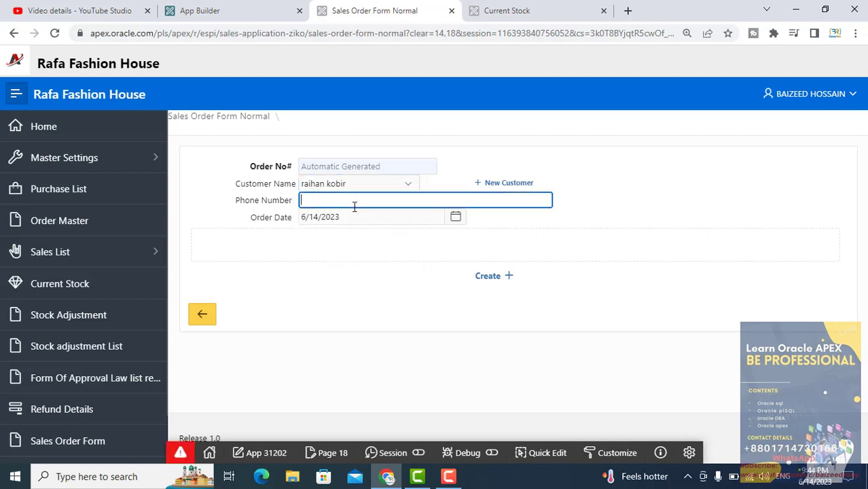
pyautogui.write('444444')
pyautogui.click(479, 284)
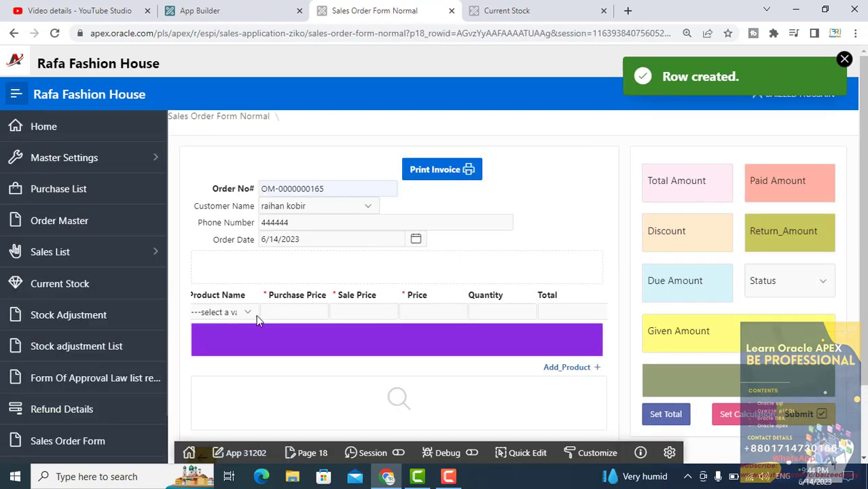
# Add a Laptop line with quantity 5 to the sales order and check its order total
pyautogui.click(229, 312)
pyautogui.click(203, 349)
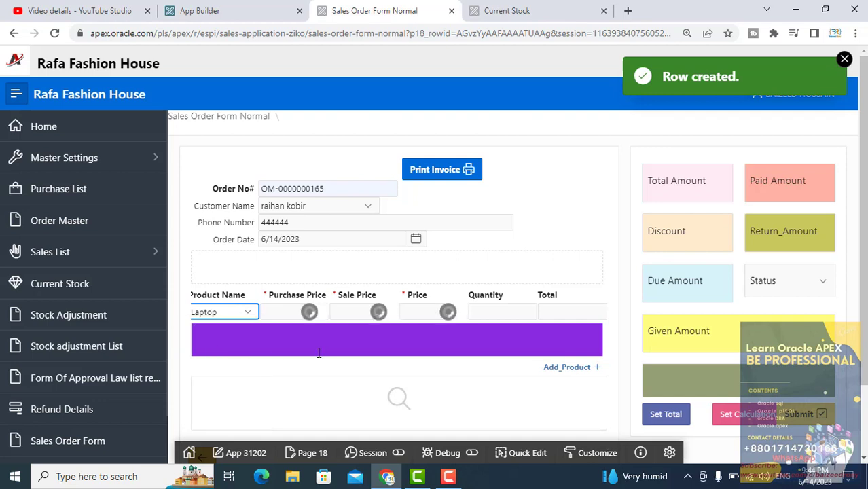
pyautogui.click(521, 312)
pyautogui.write('5')
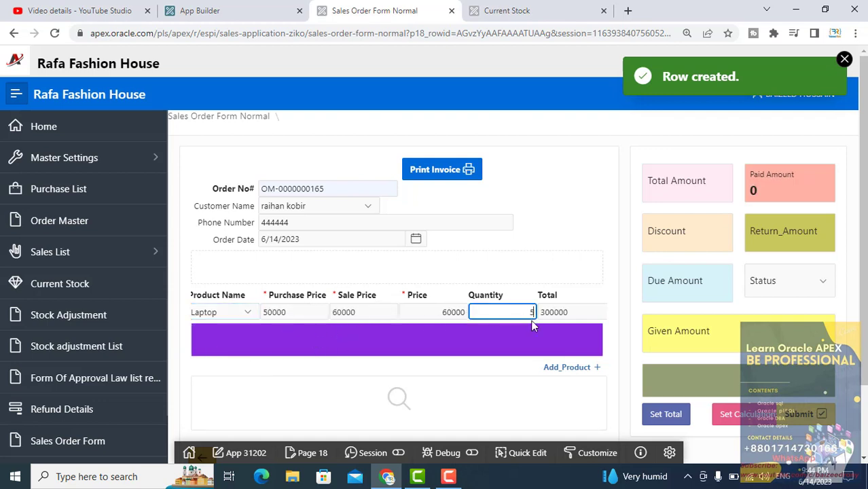
pyautogui.click(571, 367)
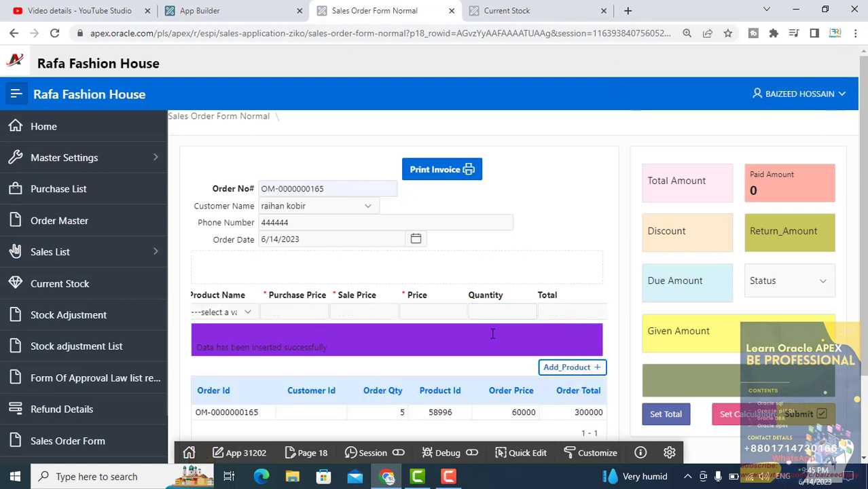
pyautogui.scroll(-1, 552, 353)
pyautogui.doubleClick(582, 349)
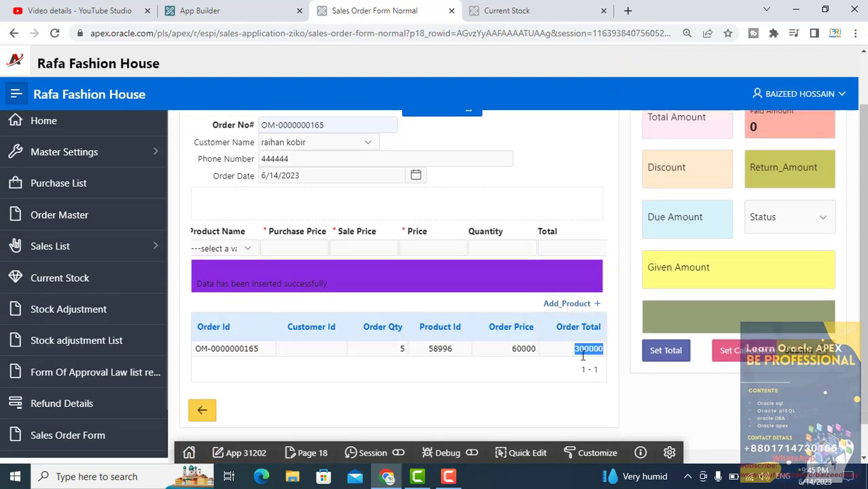
pyautogui.click(566, 369)
pyautogui.scroll(1, 559, 378)
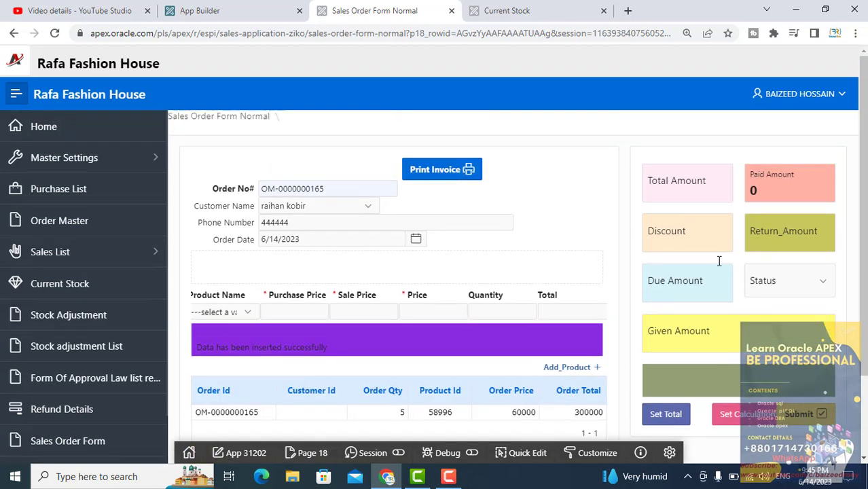
# Set the sales order's total, enter a discount of 6500 and check the paid amount
pyautogui.click(665, 414)
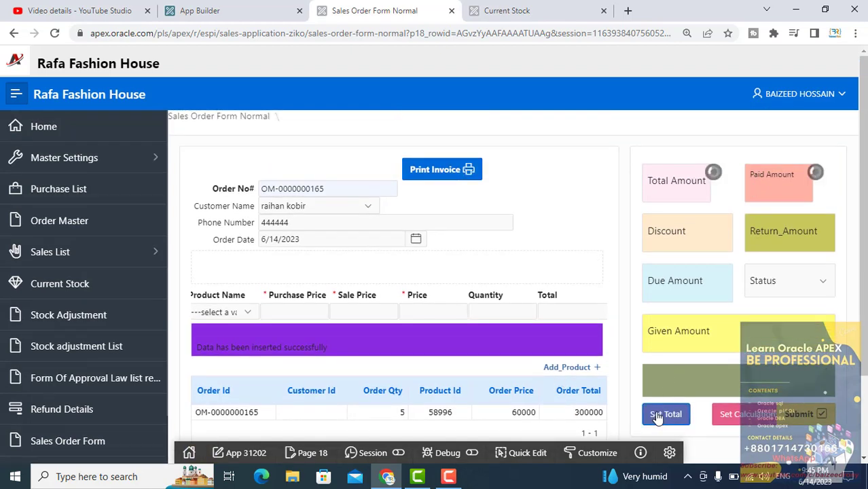
pyautogui.click(718, 240)
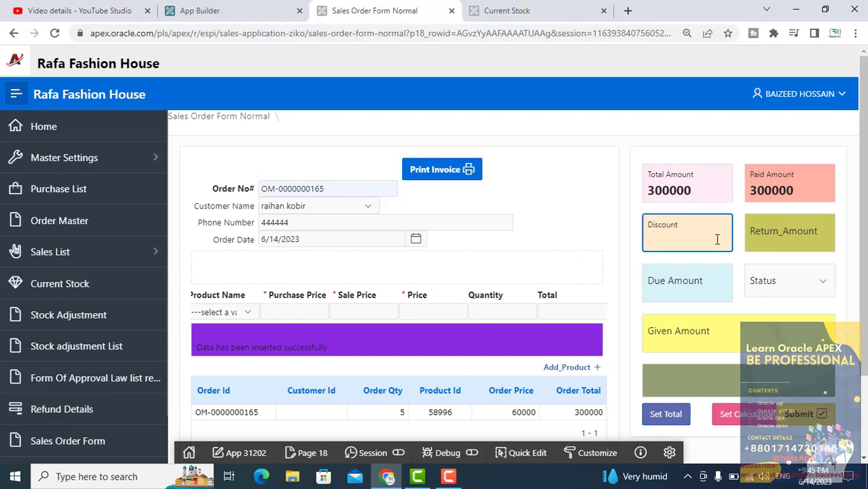
pyautogui.write('6500')
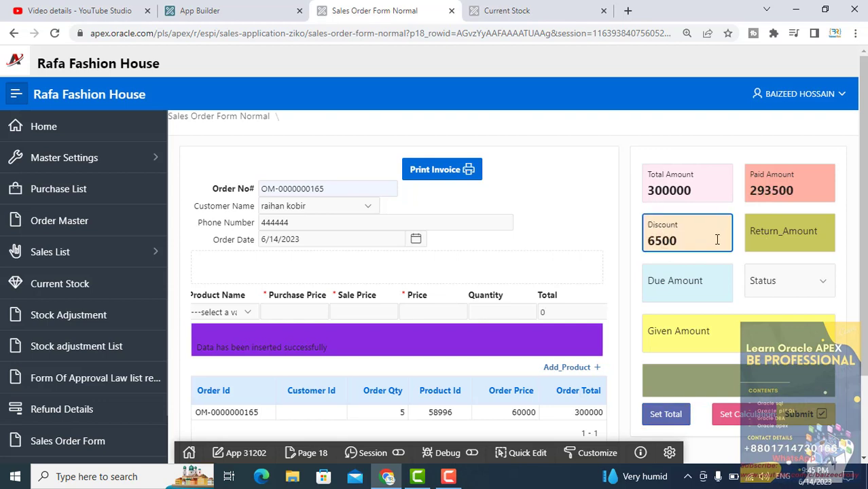
pyautogui.moveTo(751, 191); pyautogui.dragTo(780, 195)
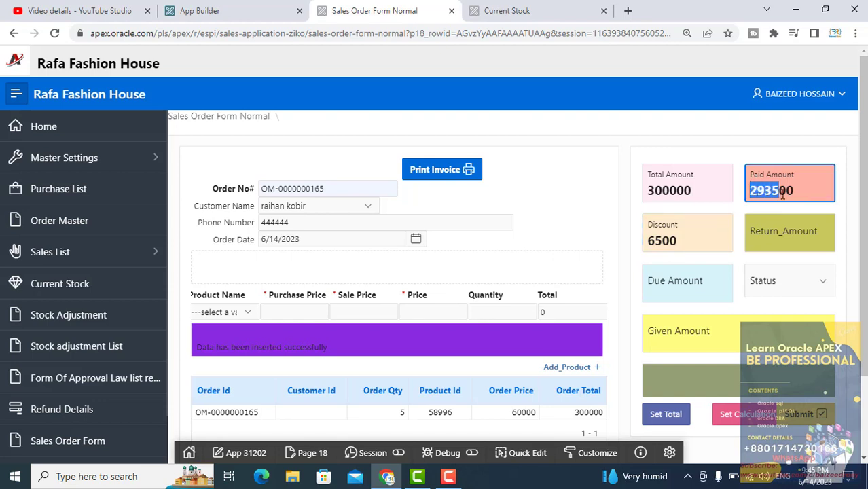
pyautogui.moveTo(783, 195); pyautogui.dragTo(797, 195)
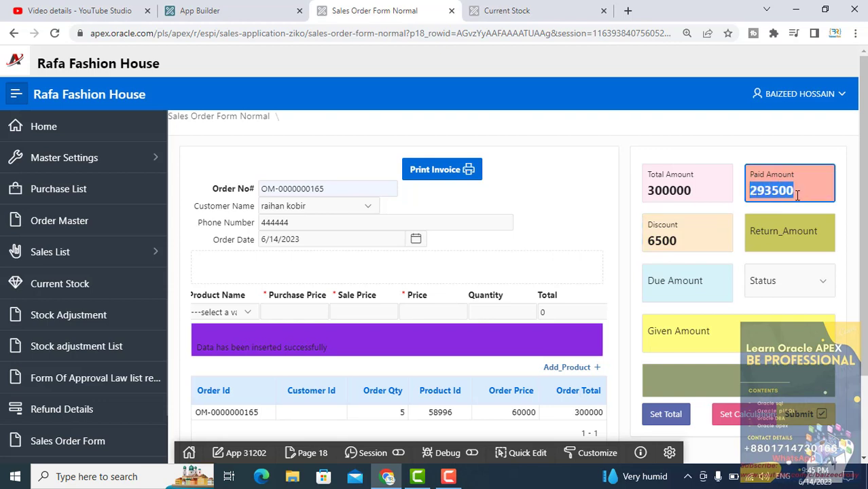
# Enter a given amount of 300000 and calculate the return amount for the sales order
pyautogui.click(710, 344)
pyautogui.write('300000')
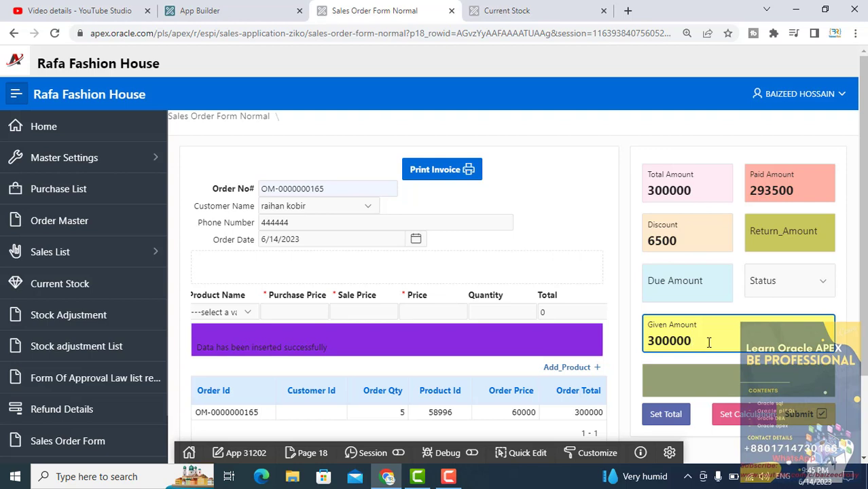
pyautogui.click(735, 415)
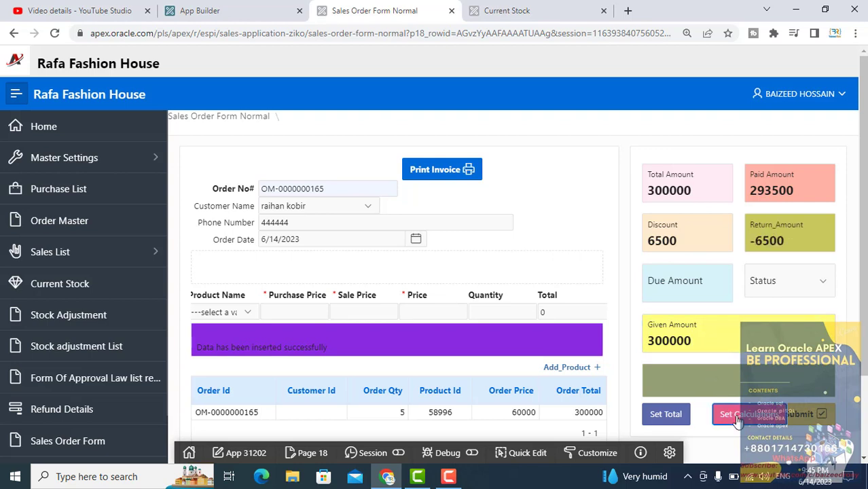
pyautogui.moveTo(756, 240); pyautogui.dragTo(785, 243)
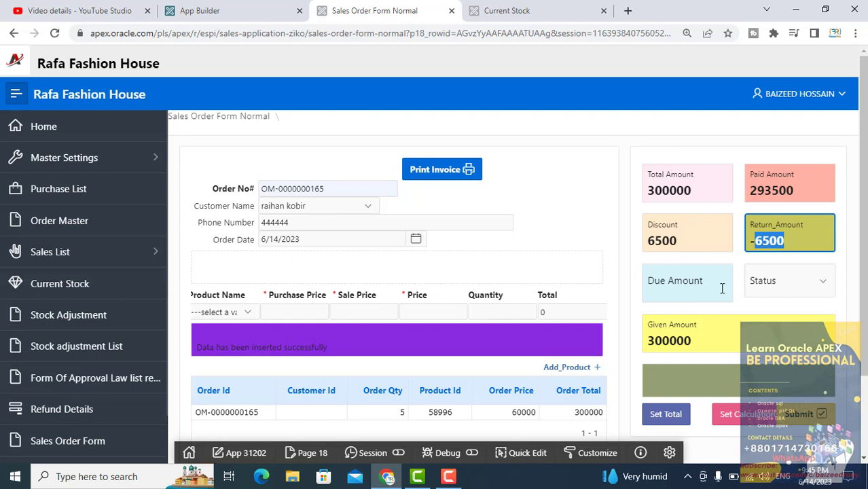
# Submit the sales order with status Submit, and preview its printable invoice
pyautogui.click(798, 289)
pyautogui.click(774, 327)
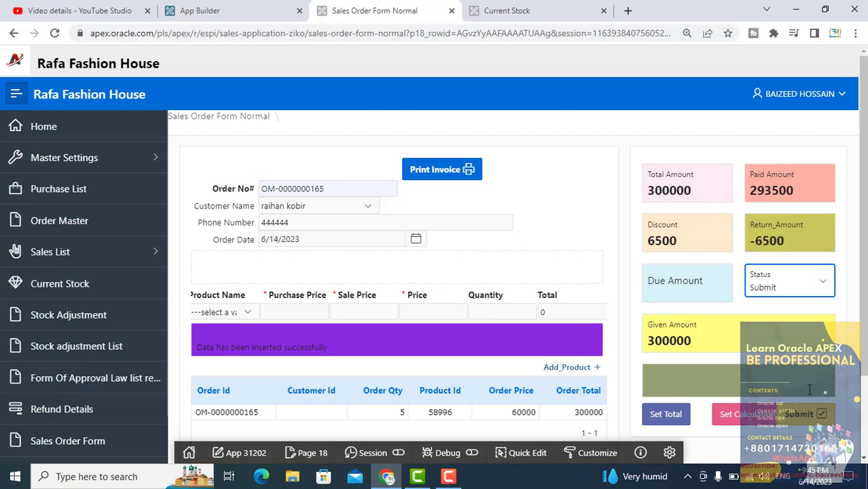
pyautogui.click(800, 416)
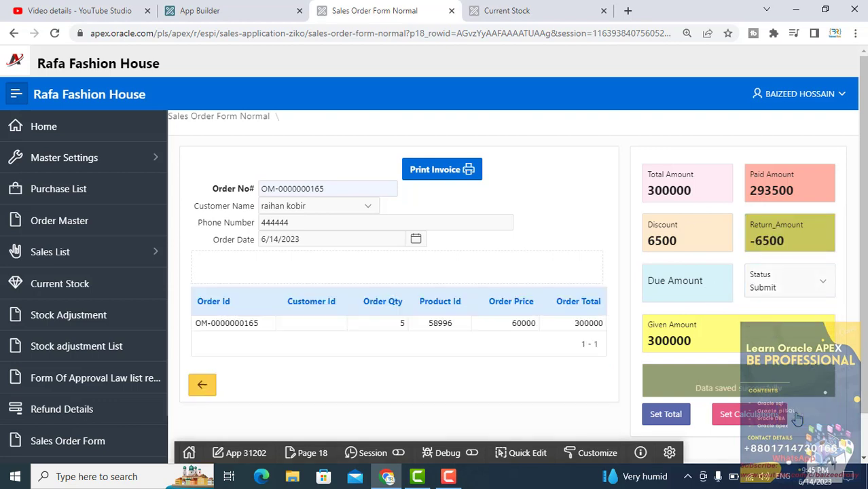
pyautogui.click(433, 170)
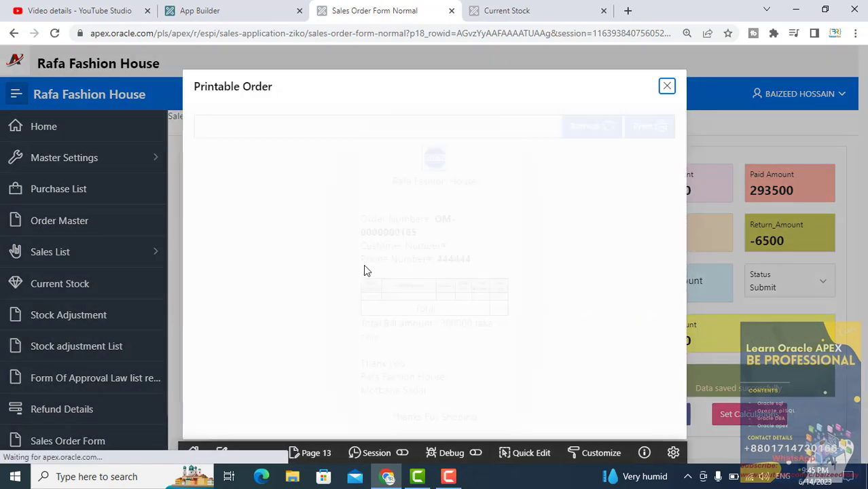
pyautogui.click(666, 86)
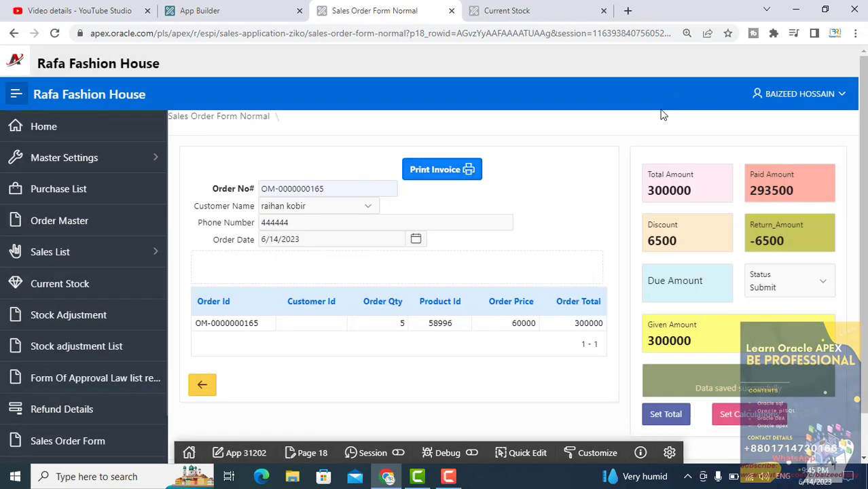
# Compare the order's Laptop quantity with the Laptop's stock quantity in Current Stock
pyautogui.moveTo(399, 326); pyautogui.dragTo(404, 324)
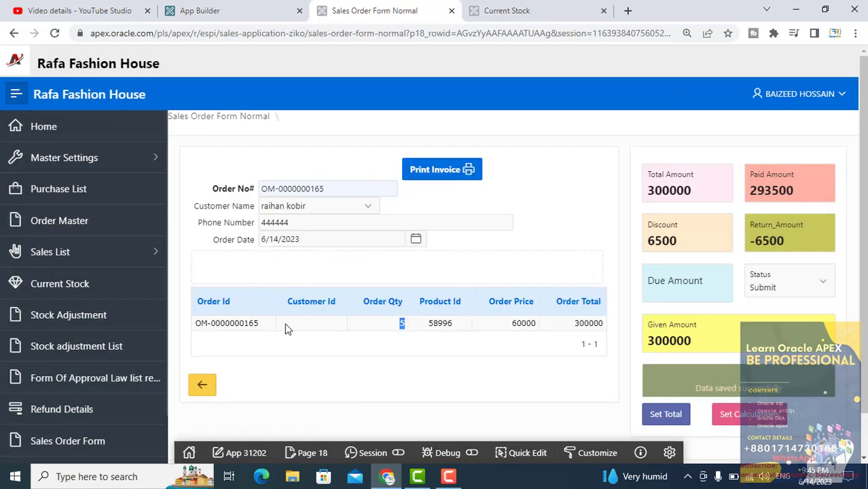
pyautogui.click(63, 294)
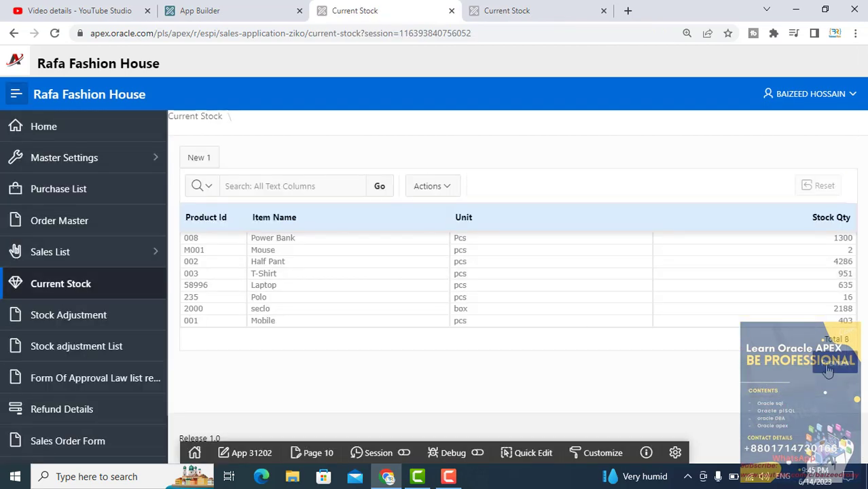
pyautogui.click(841, 285)
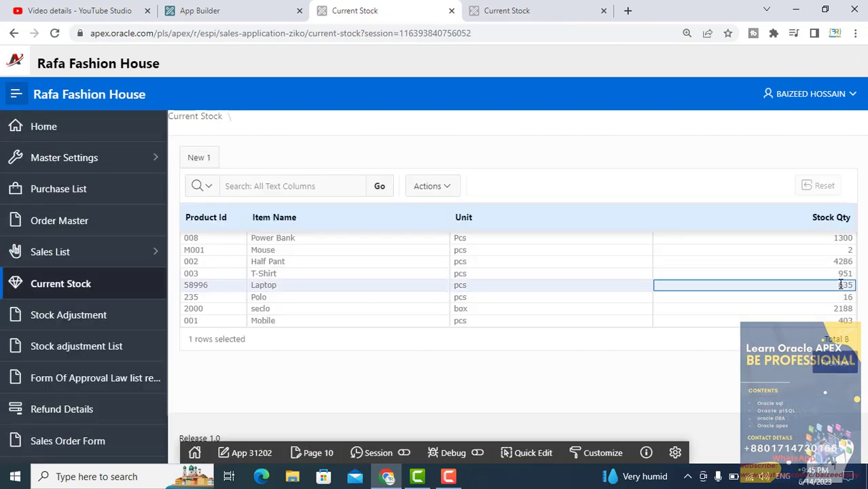
# Open the printable stock report, preview it for printing and cancel the print
pyautogui.click(834, 367)
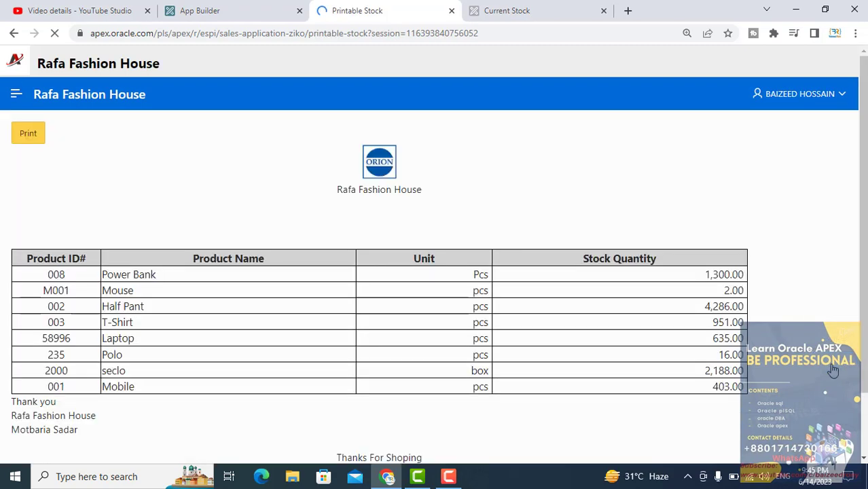
pyautogui.scroll(-2, 260, 338)
pyautogui.scroll(2, 233, 229)
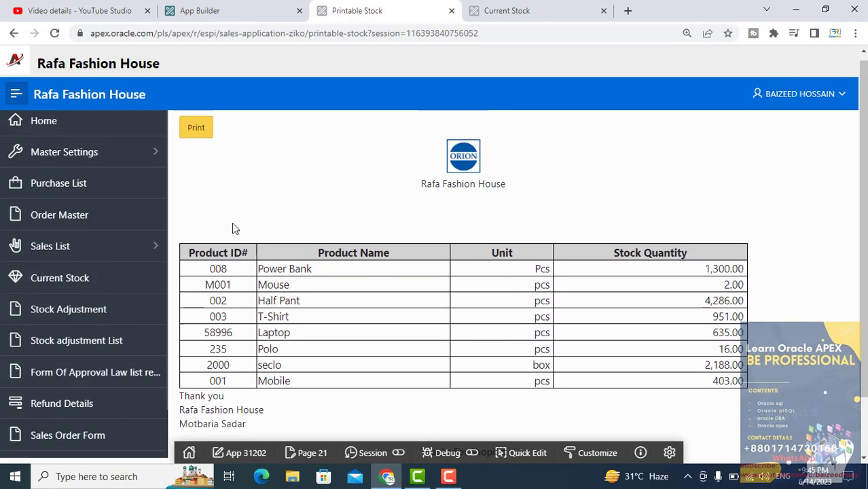
pyautogui.click(204, 139)
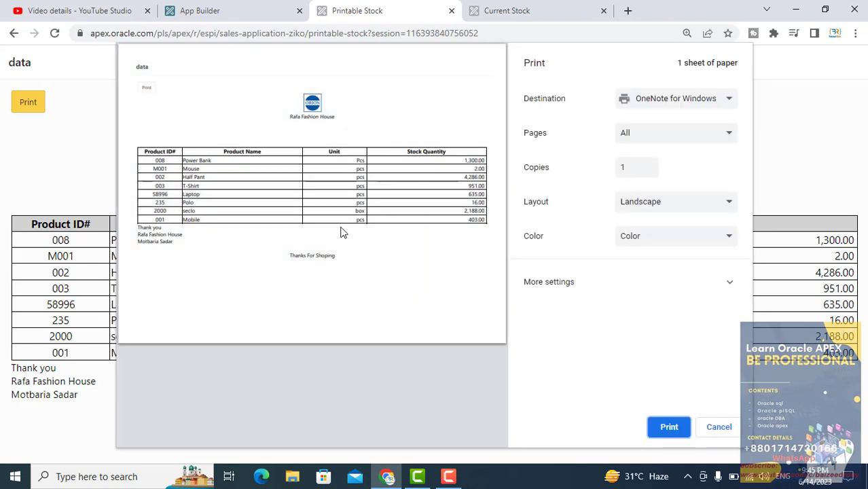
pyautogui.click(151, 154)
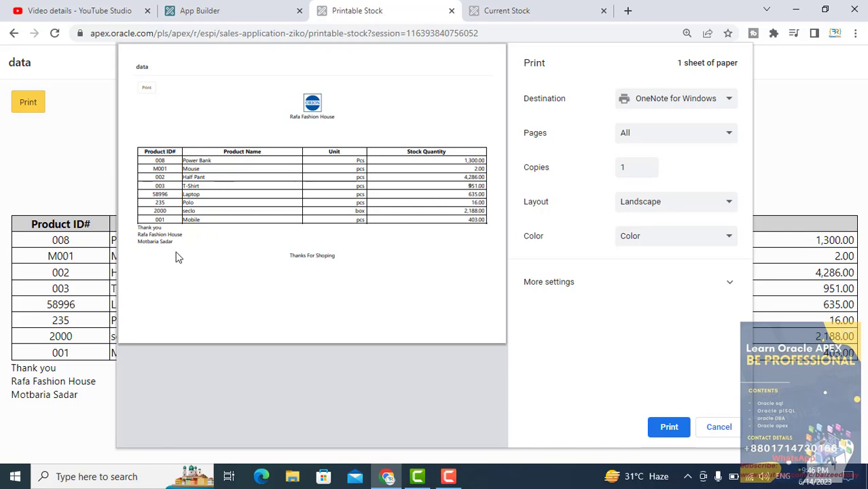
pyautogui.click(730, 430)
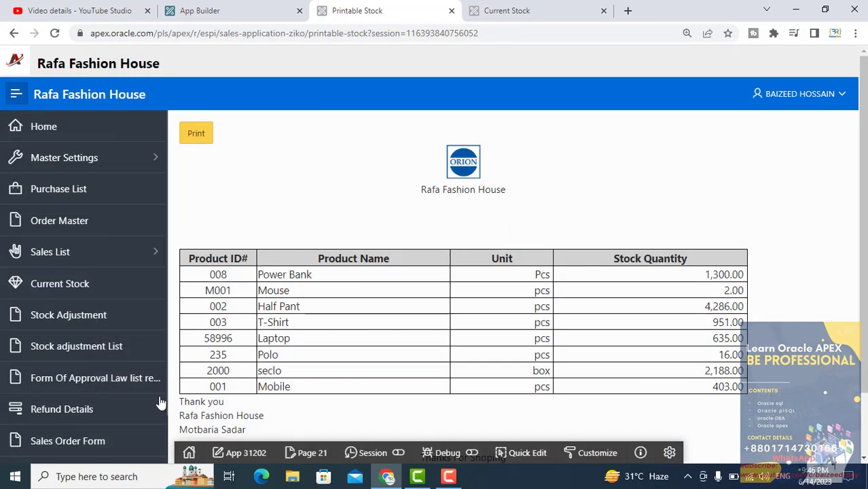
pyautogui.click(449, 476)
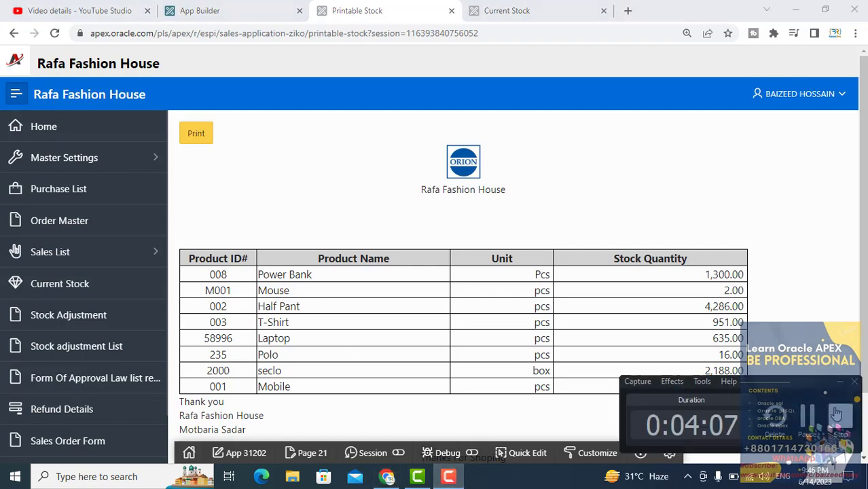